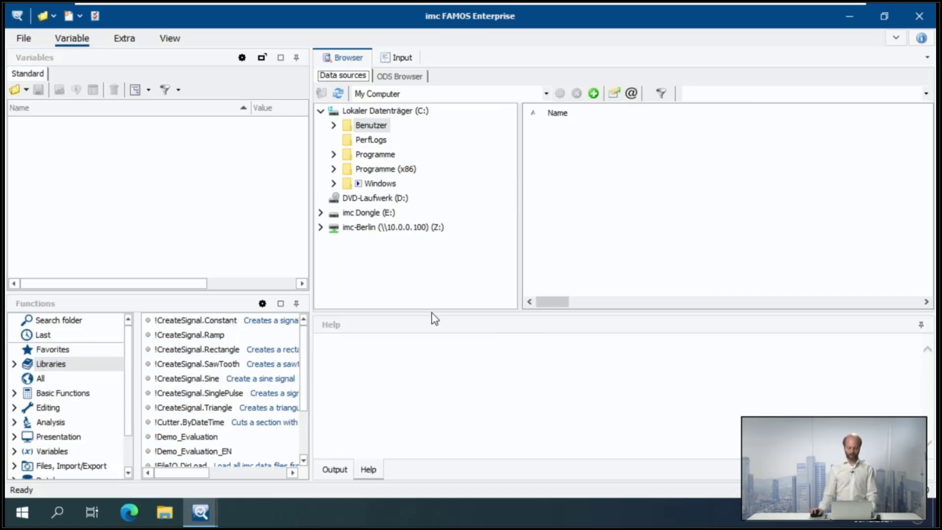
Step: Lower the splitter above the Help pane to give the data browser more height
left_click_drag(433, 315, 414, 390)
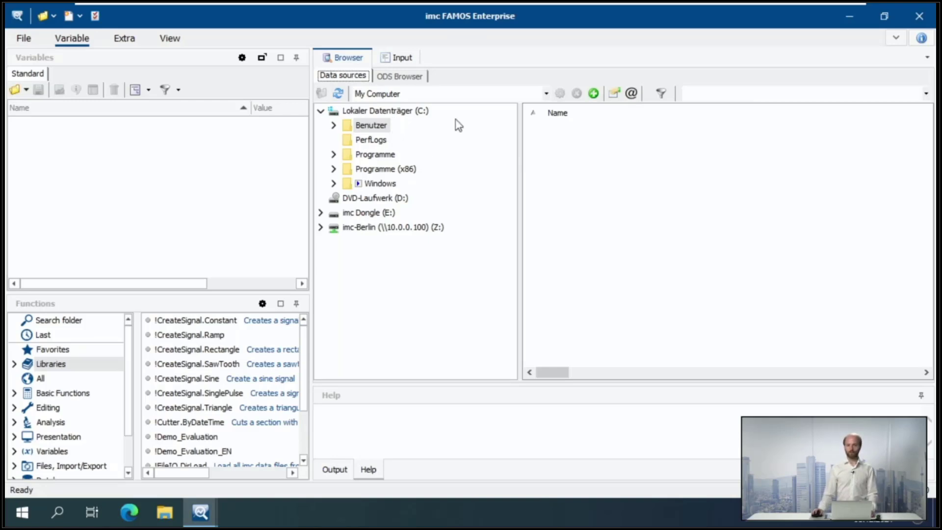
Step: Switch the data browser to Measurement series and load PCB_001.dat as a variable
left_click(501, 93)
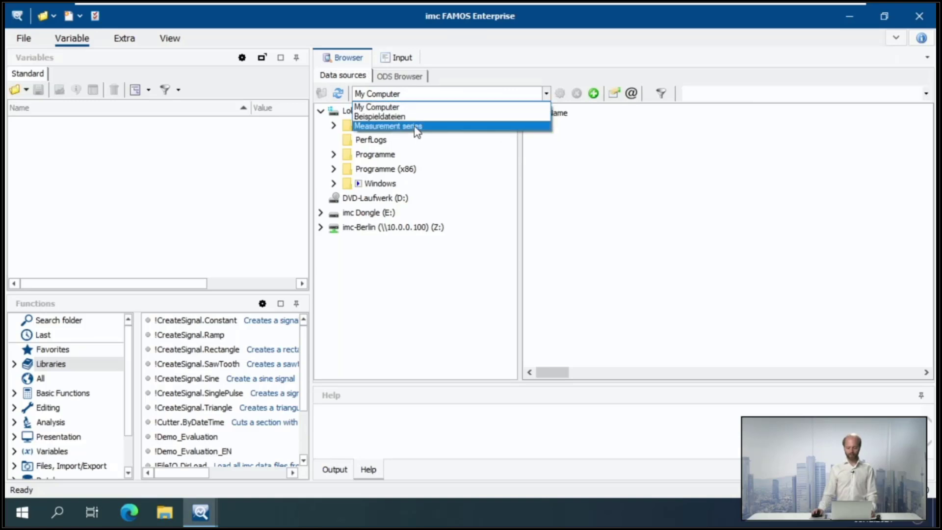
left_click(389, 126)
scroll(417, 172, "up", 2)
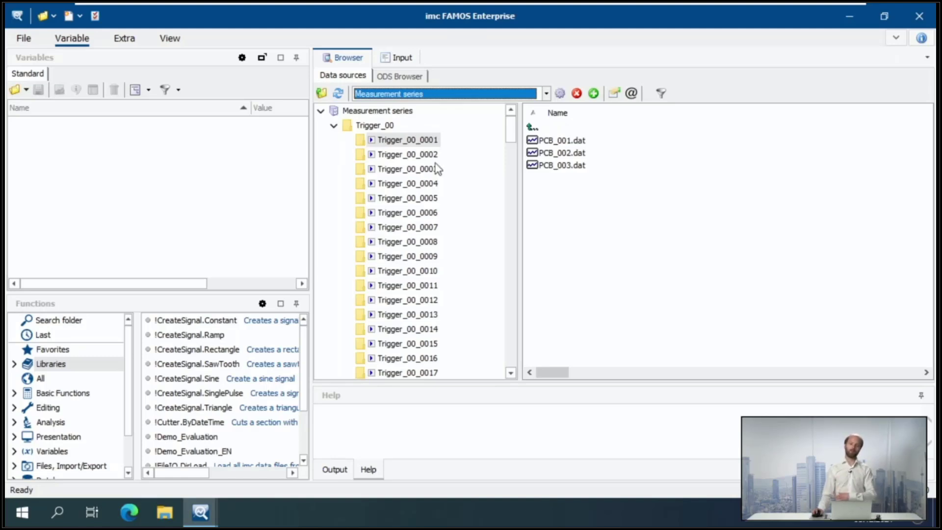
left_click(567, 141)
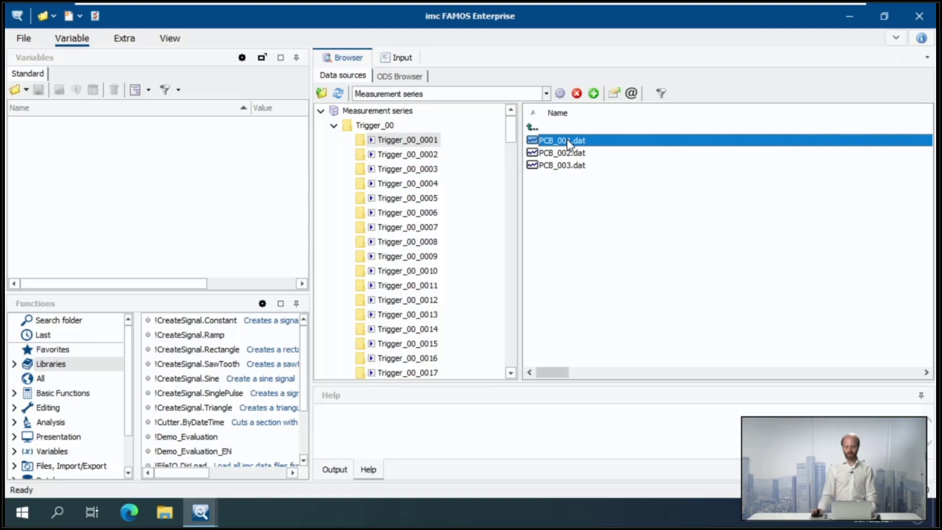
double_click(567, 140)
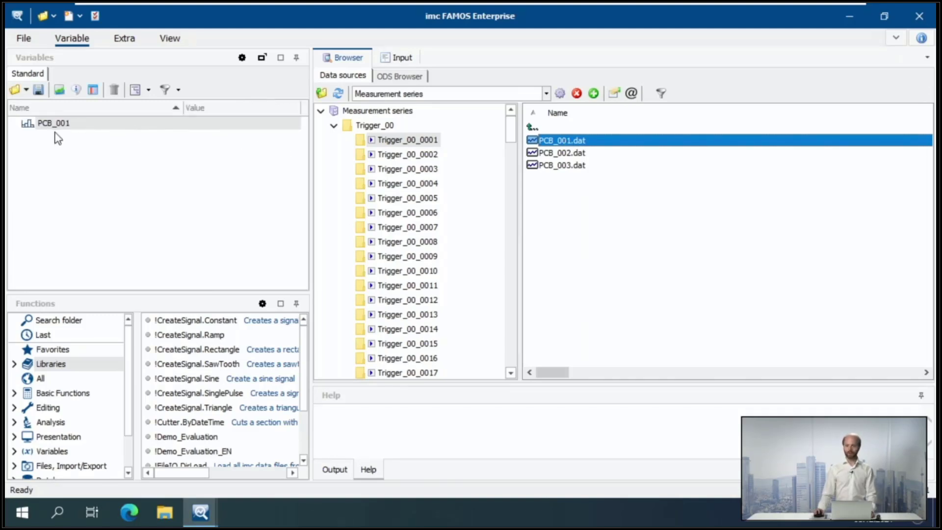
Step: Load PCB_002.dat and PCB_003.dat as variables
left_click(579, 154)
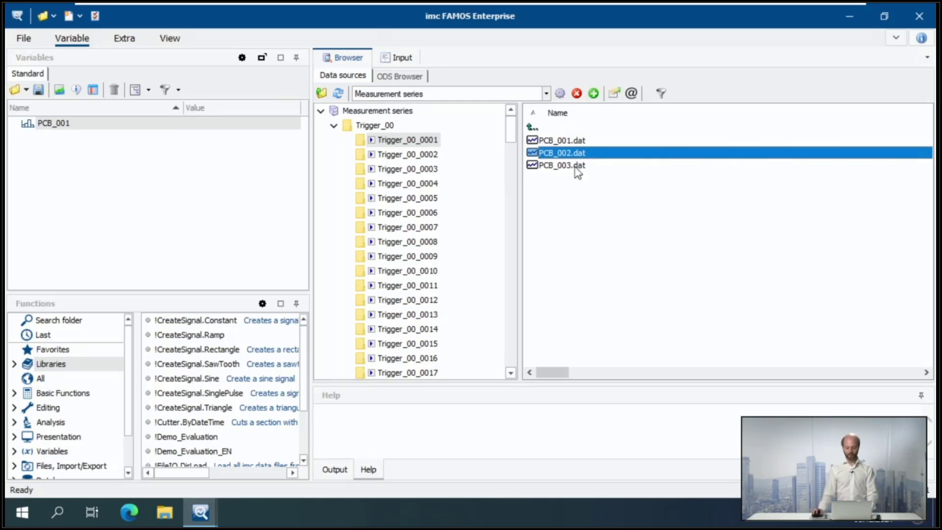
right_click(578, 171)
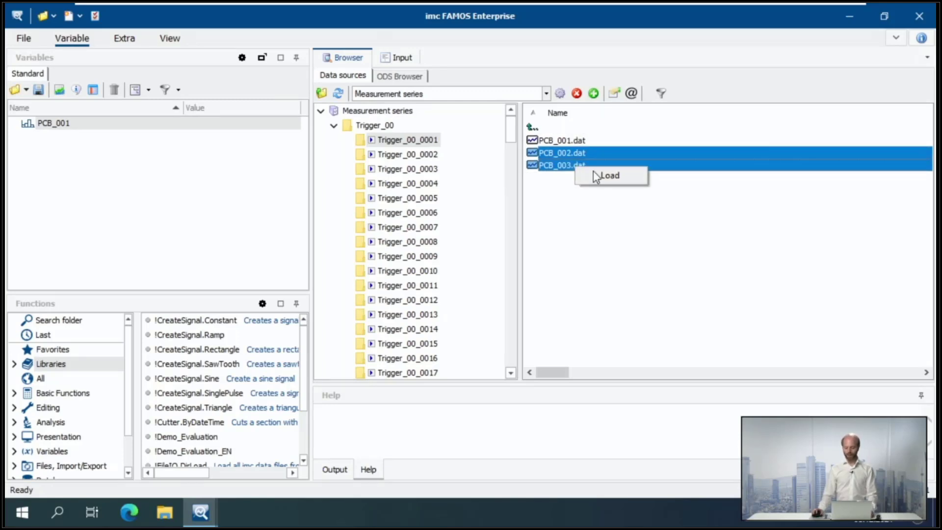
left_click(615, 176)
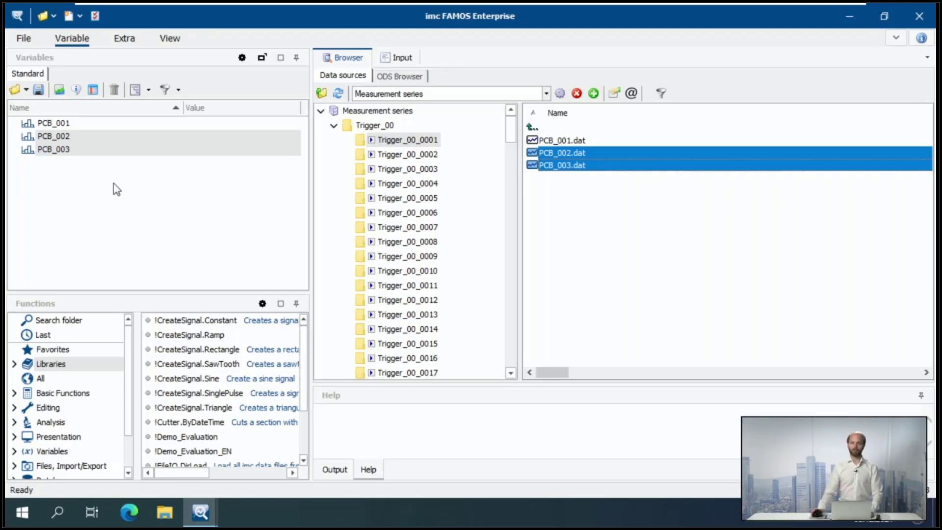
left_click(72, 38)
left_click(21, 71)
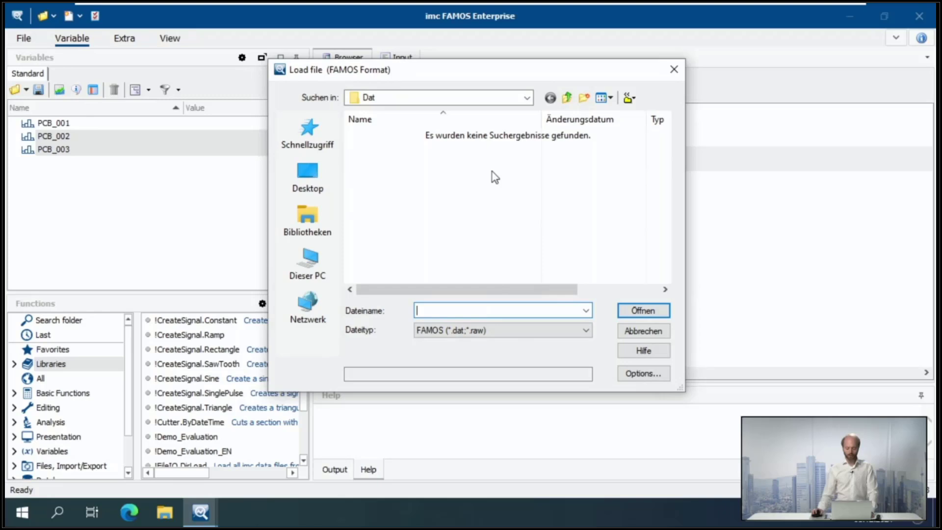
left_click_drag(526, 72, 502, 27)
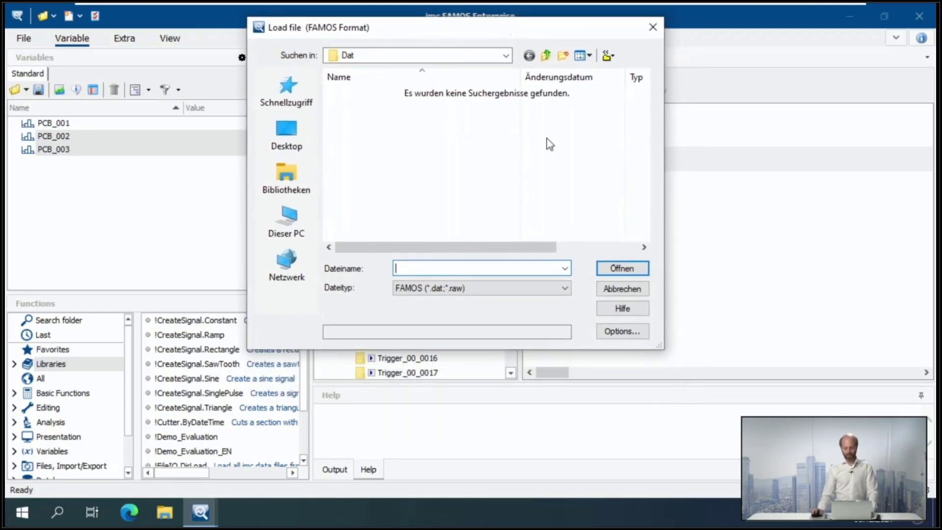
left_click(568, 289)
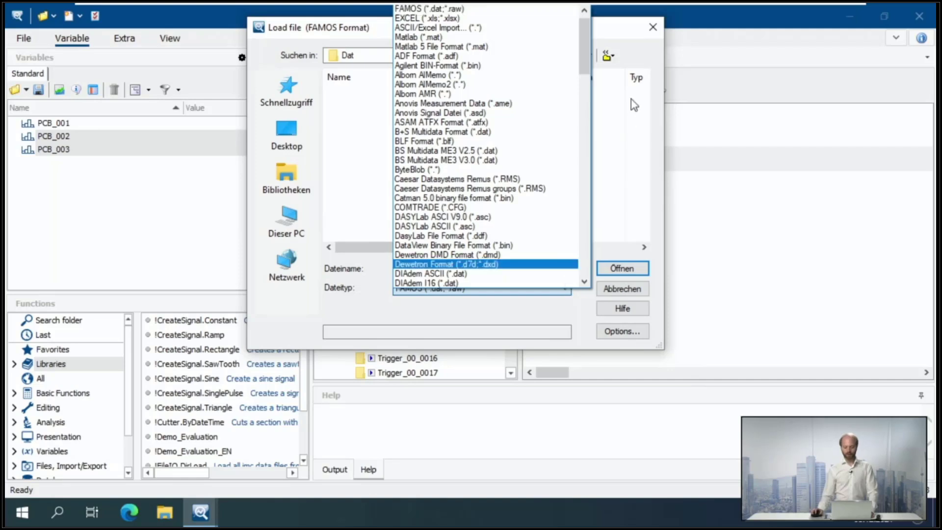
left_click(602, 30)
left_click_drag(602, 30, 591, 91)
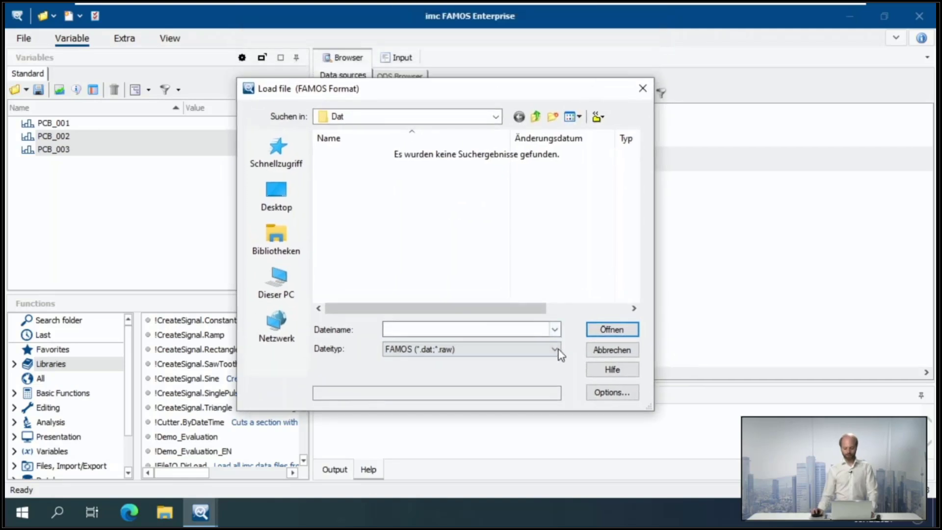
left_click(555, 350)
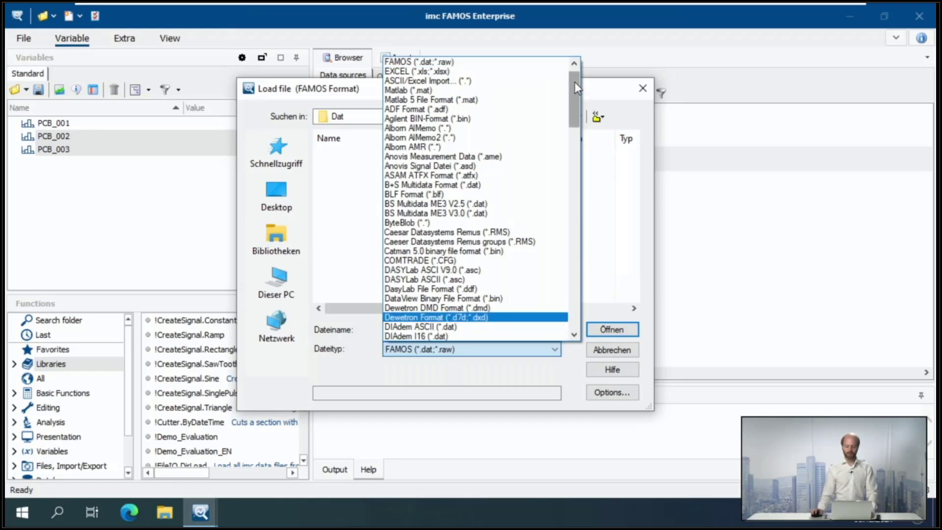
left_click_drag(575, 83, 585, 293)
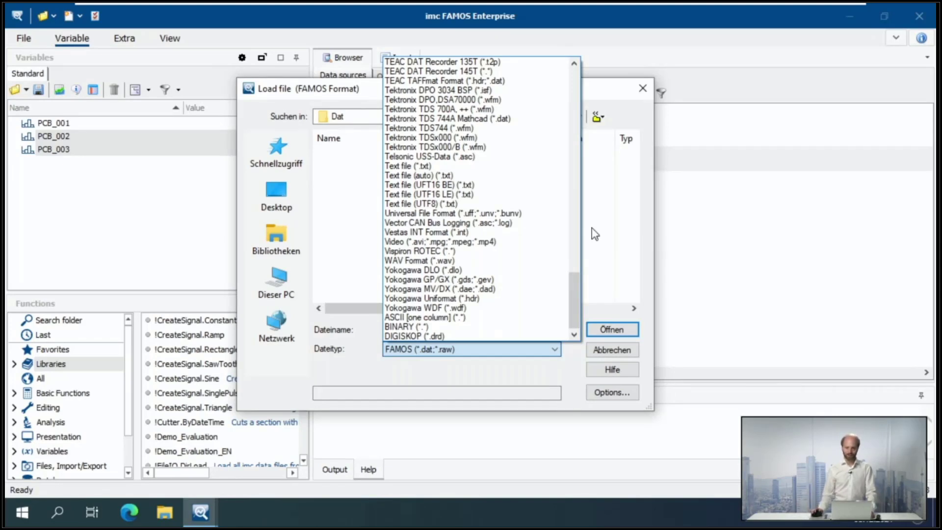
left_click(612, 305)
left_click(615, 352)
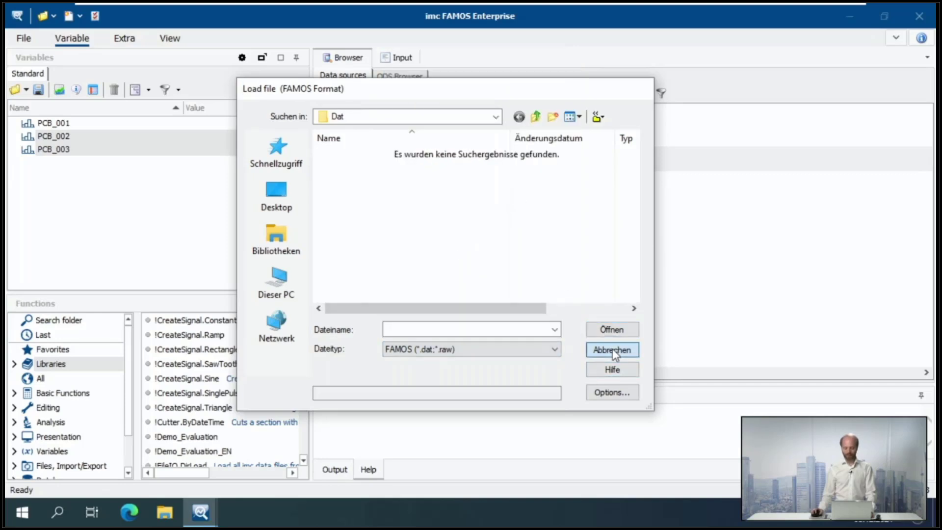
left_click(91, 199)
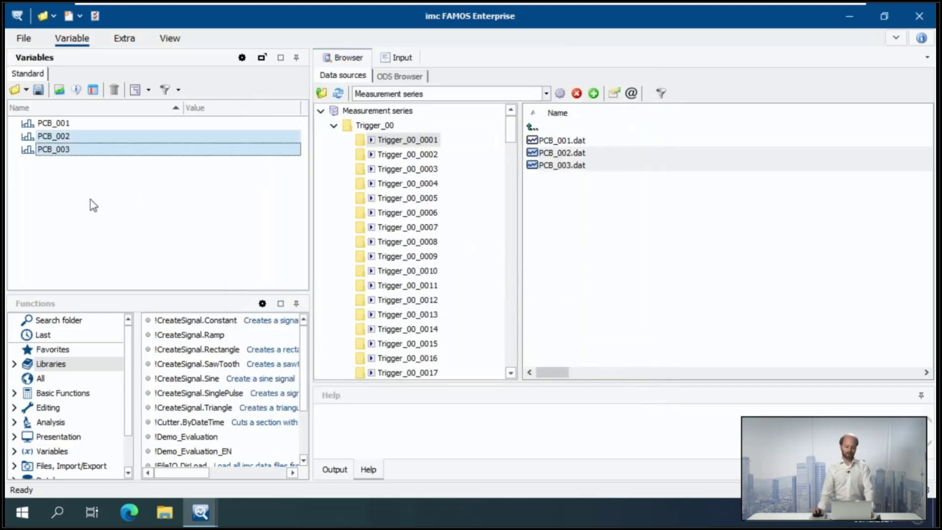
left_click(53, 123)
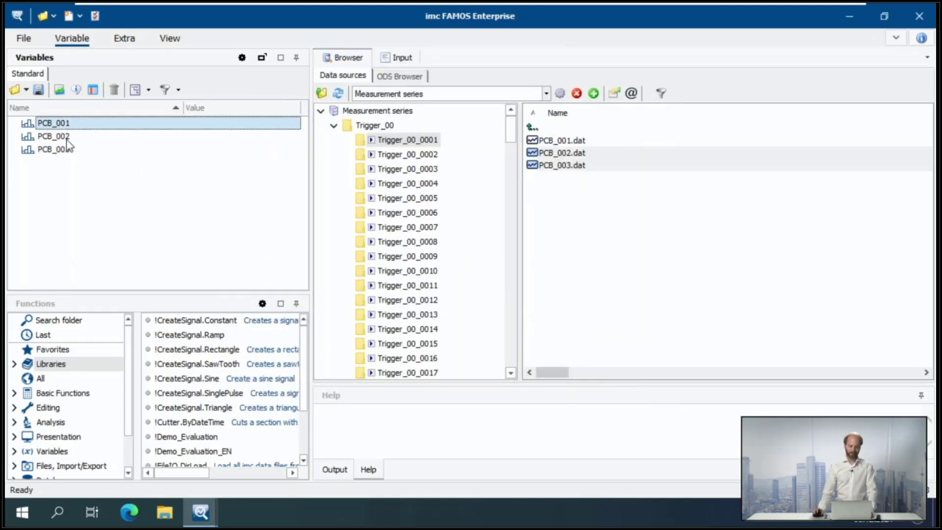